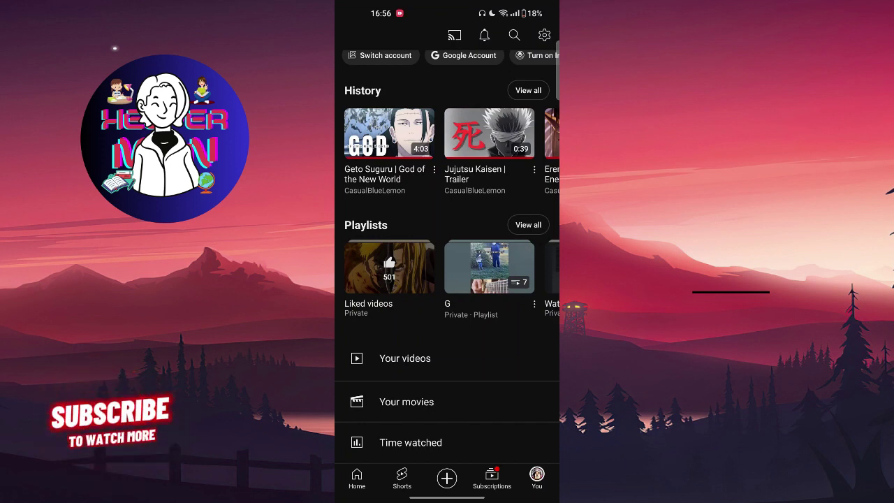
{"action": "scroll", "coordinate": [524, 375], "scroll_direction": "up", "scroll_amount": 2}
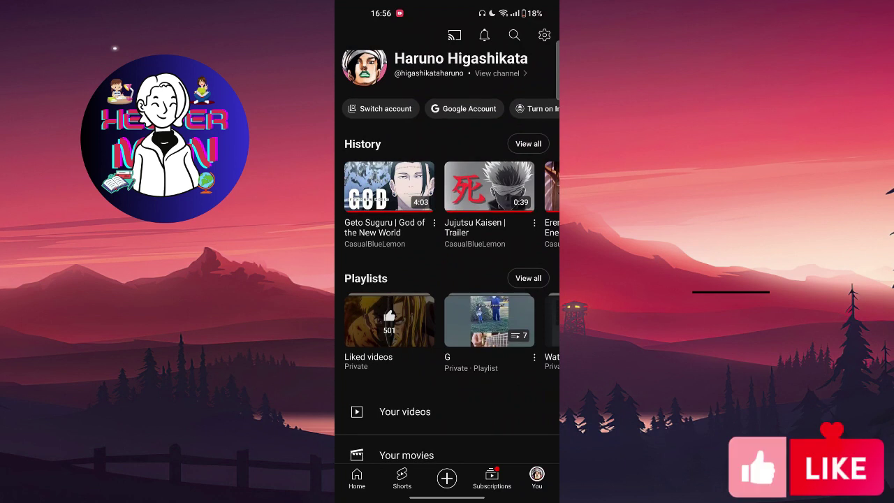
{"action": "scroll", "coordinate": [447, 280], "scroll_direction": "up", "scroll_amount": 1}
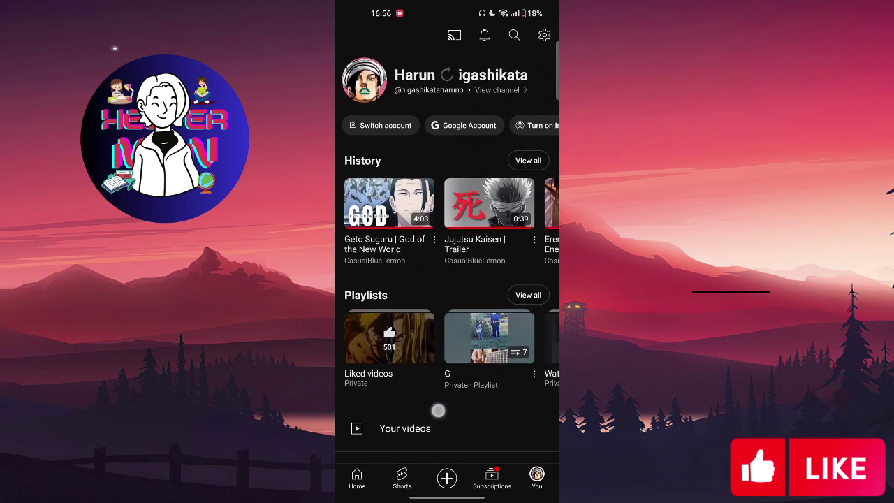
{"action": "scroll", "coordinate": [459, 386], "scroll_direction": "down", "scroll_amount": 3}
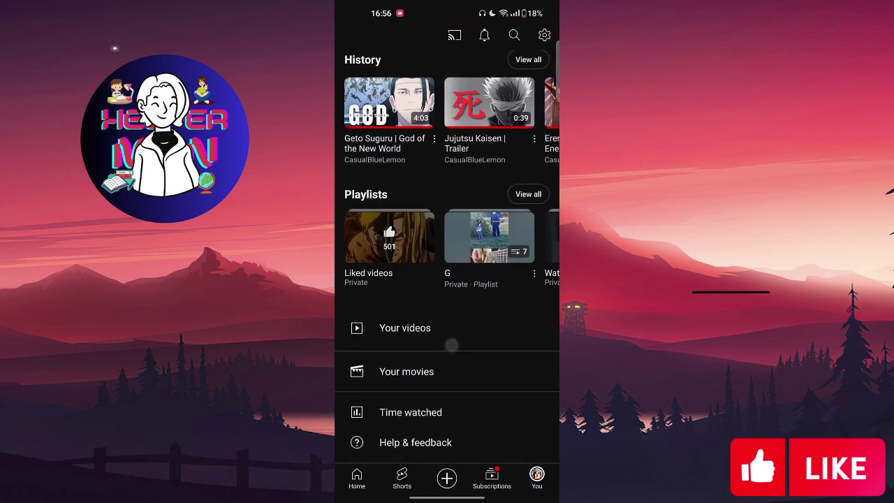
Open Help & feedback from the You tab.
{"action": "left_click", "coordinate": [415, 441]}
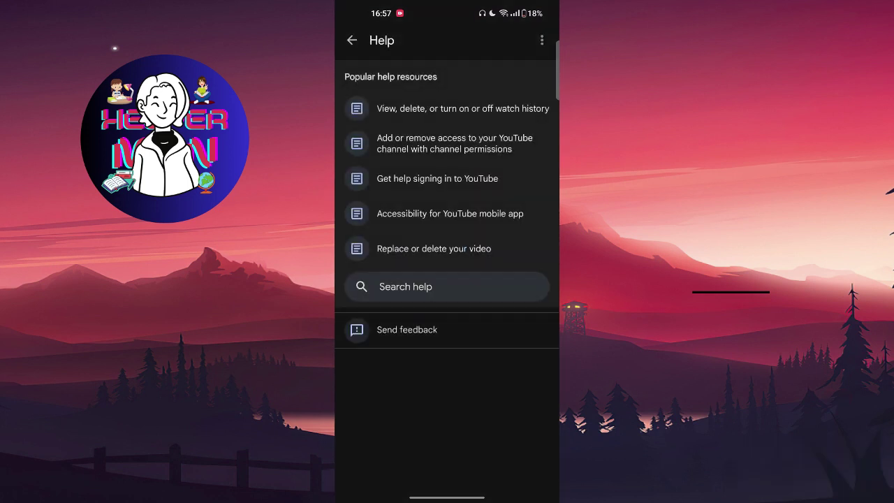
Briefly open and close Search help, then choose Send feedback.
{"action": "left_click", "coordinate": [447, 286]}
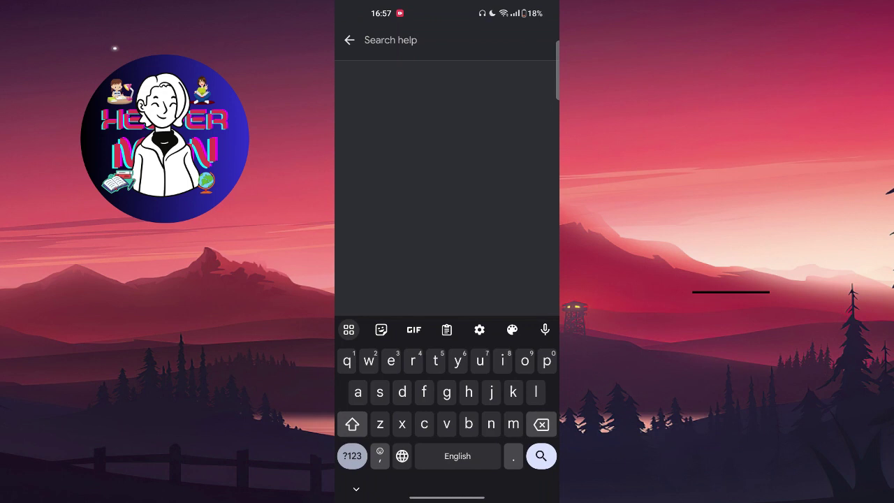
{"action": "left_click", "coordinate": [352, 40]}
{"action": "left_click", "coordinate": [447, 329]}
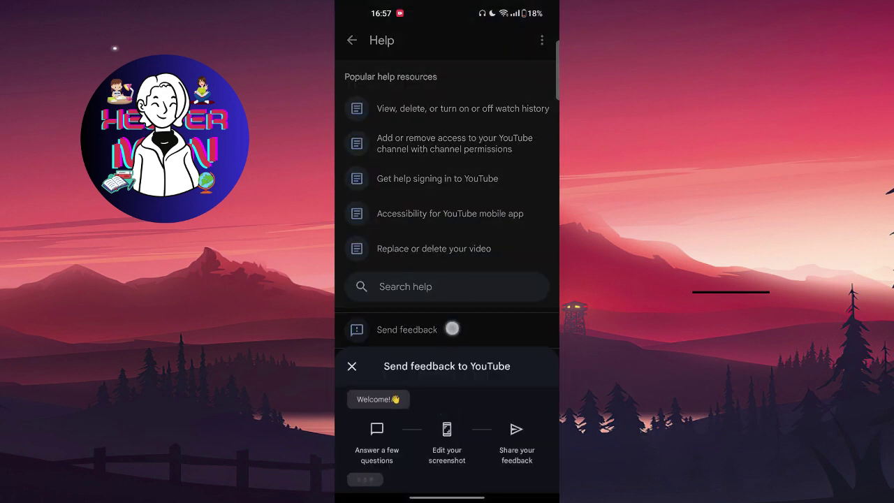
Start the feedback questions and focus the empty issue description box.
{"action": "left_click", "coordinate": [447, 471]}
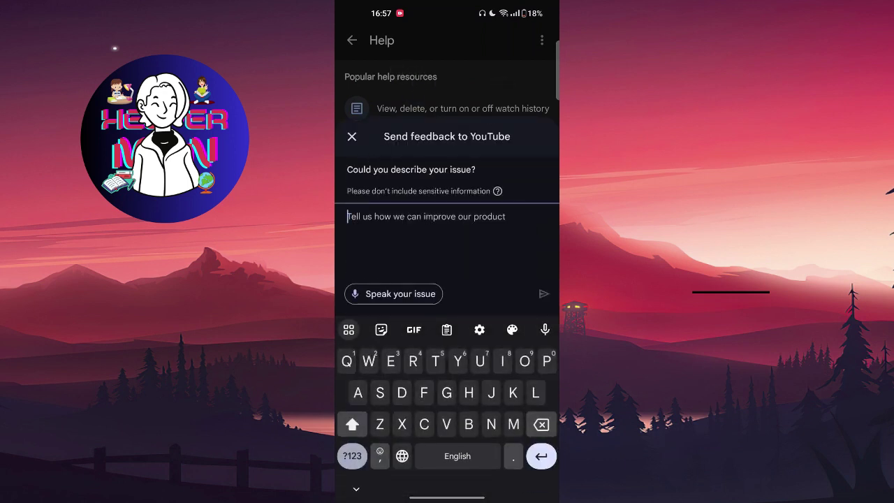
{"action": "left_click", "coordinate": [353, 423]}
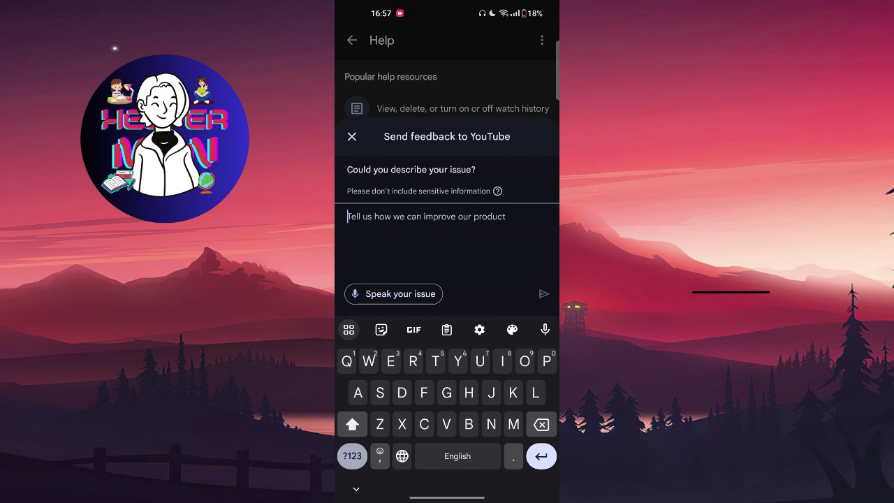